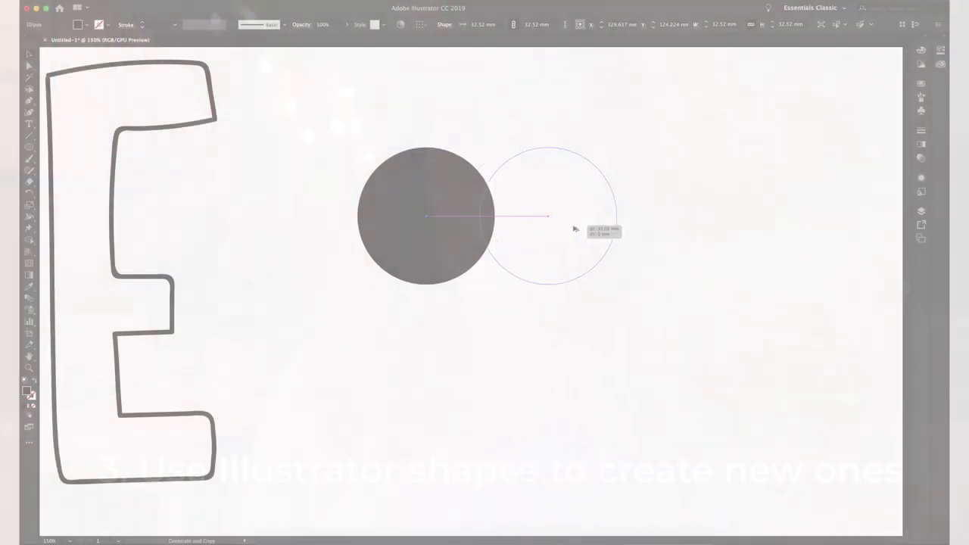
Duplicate the circle and intersect a widened square with a rotated diamond to make a triangle
drag(575, 227, 575, 227)
mouse_move(417, 333)
mouse_down()
mouse_move(568, 455)
mouse_move(588, 503)
mouse_up()
mouse_move(502, 416)
mouse_down()
mouse_move(824, 329)
mouse_move(847, 419)
mouse_up()
mouse_move(754, 407)
mouse_down()
mouse_move(535, 341)
mouse_move(533, 322)
mouse_up()
drag(419, 418, 353, 419)
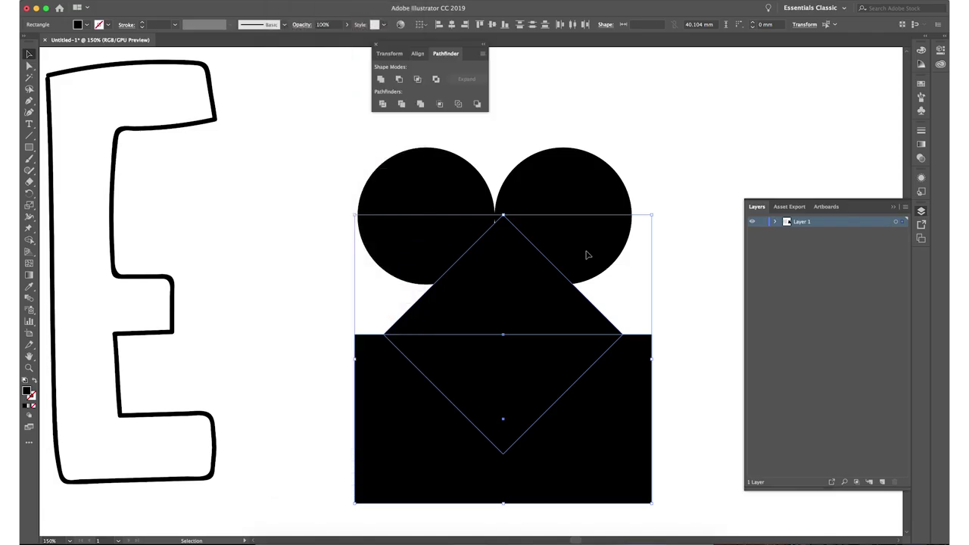
click(417, 79)
Position and scale the triangle between the two circles as the heart's point
drag(547, 374, 519, 260)
drag(595, 338, 644, 356)
key(a)
drag(495, 357, 497, 476)
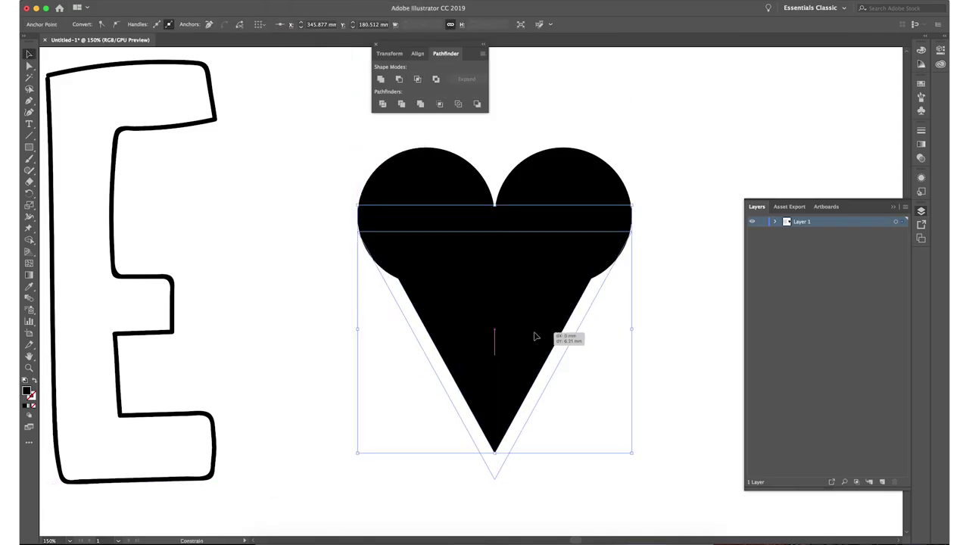
key(v)
key(ctrl+z)
drag(552, 312, 560, 260)
drag(588, 429, 606, 440)
drag(529, 343, 528, 344)
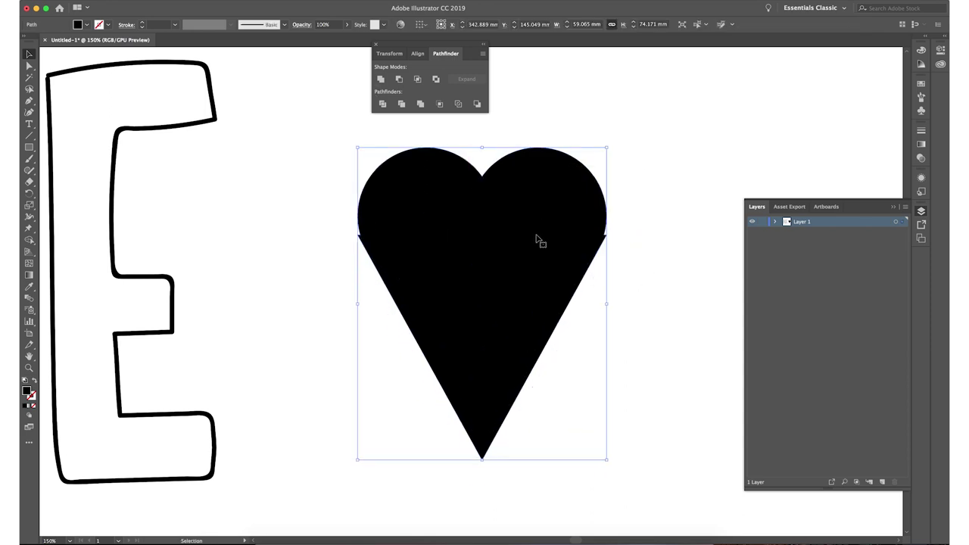
Reshape the triangle's points, curve the right side, and make the heart a black outline
key(a)
drag(482, 459, 482, 363)
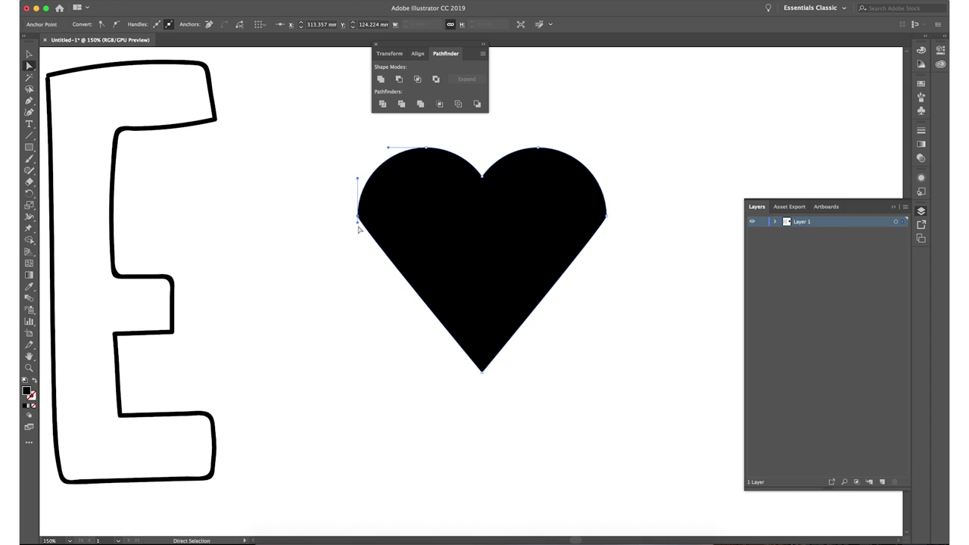
drag(607, 224, 606, 267)
key(shift+x)
key(v)
drag(481, 371, 481, 414)
drag(553, 333, 474, 330)
Smooth the heart's left and right curves by adjusting their anchor handles
key(a)
click(278, 225)
click(573, 189)
click(527, 225)
drag(527, 286, 529, 290)
drag(278, 281, 279, 285)
click(588, 232)
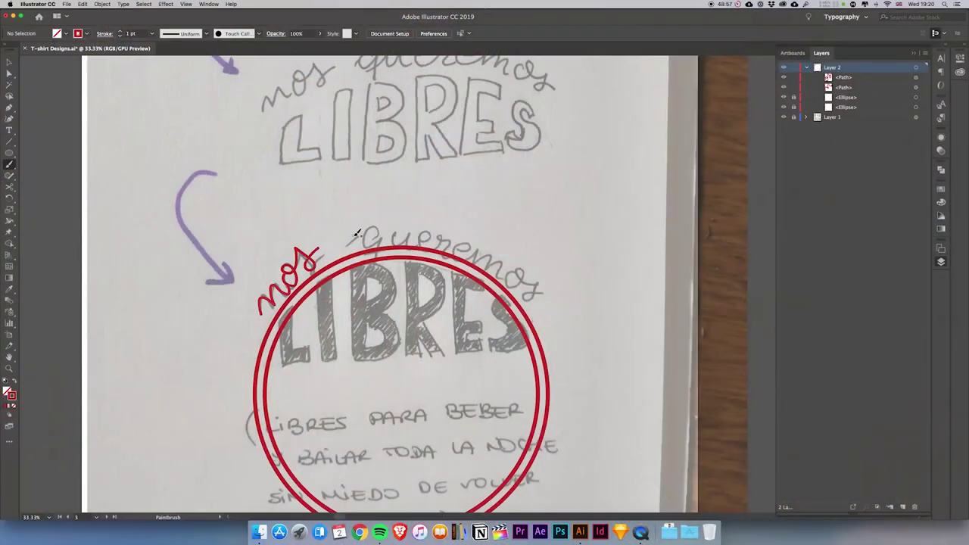
Select the Touch Calligraphic brush, paint test strokes, and switch the brush colour to black
click(259, 34)
click(221, 54)
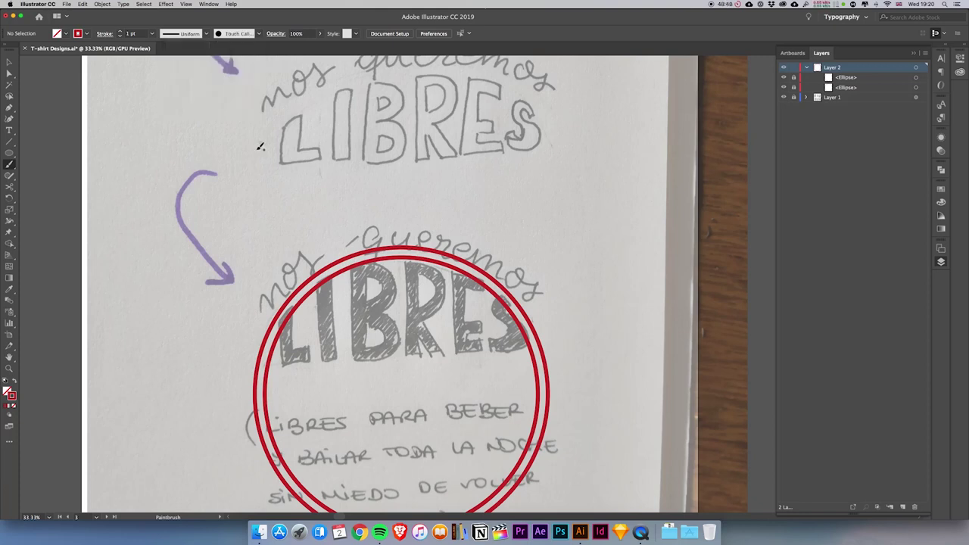
drag(188, 114, 238, 115)
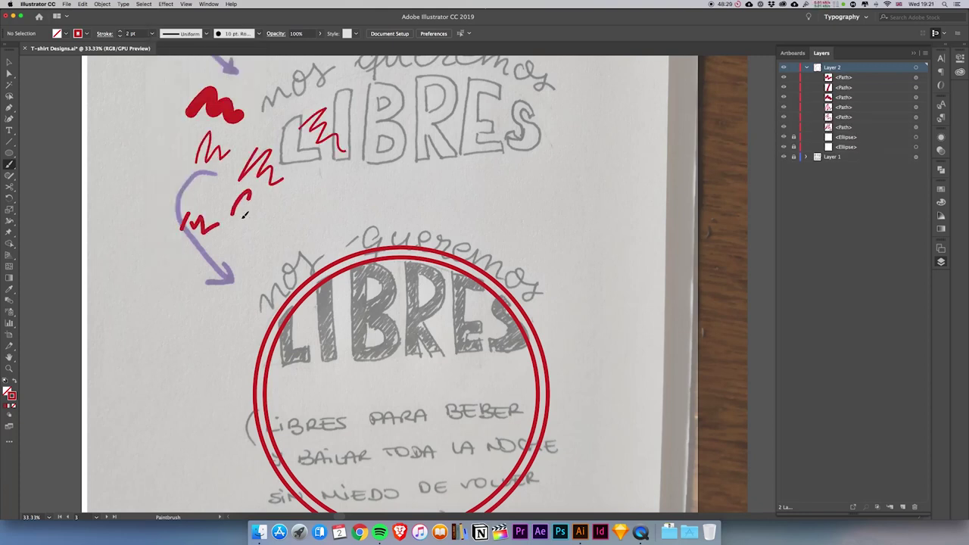
drag(244, 215, 280, 210)
double_click(11, 395)
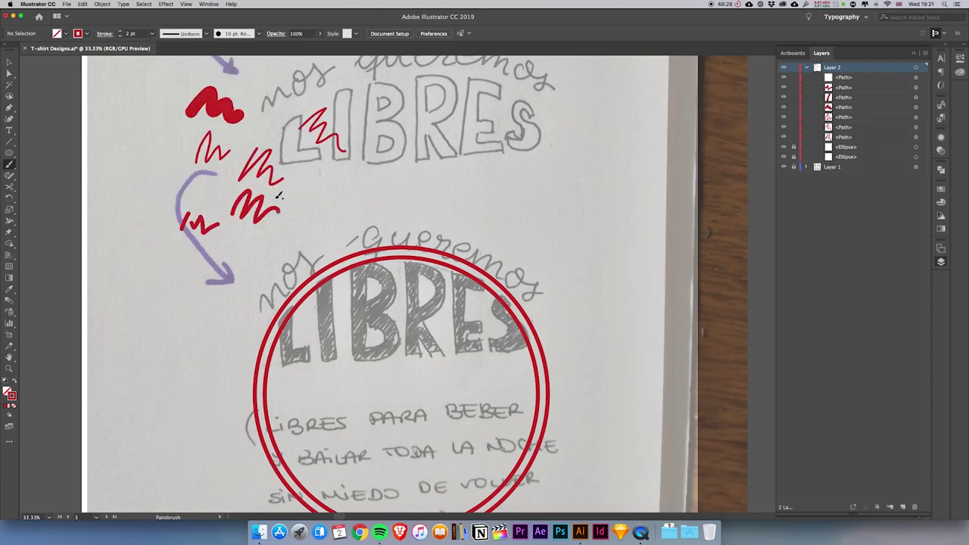
click(588, 203)
drag(256, 311, 288, 272)
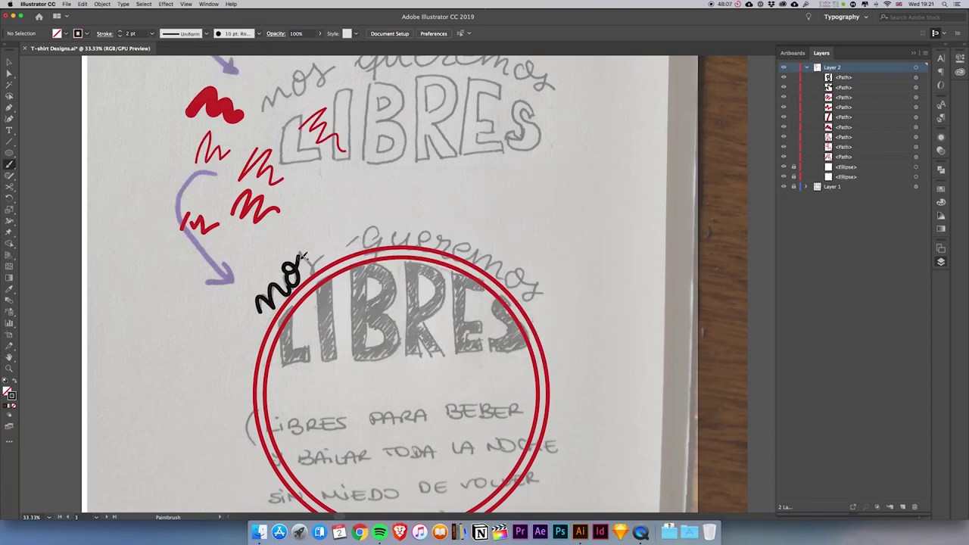
Trace the script lettering above the circle and outline the B and R of LIBRES
mouse_move(348, 245)
mouse_down()
mouse_move(374, 224)
mouse_move(375, 256)
mouse_move(400, 230)
mouse_move(431, 237)
mouse_up()
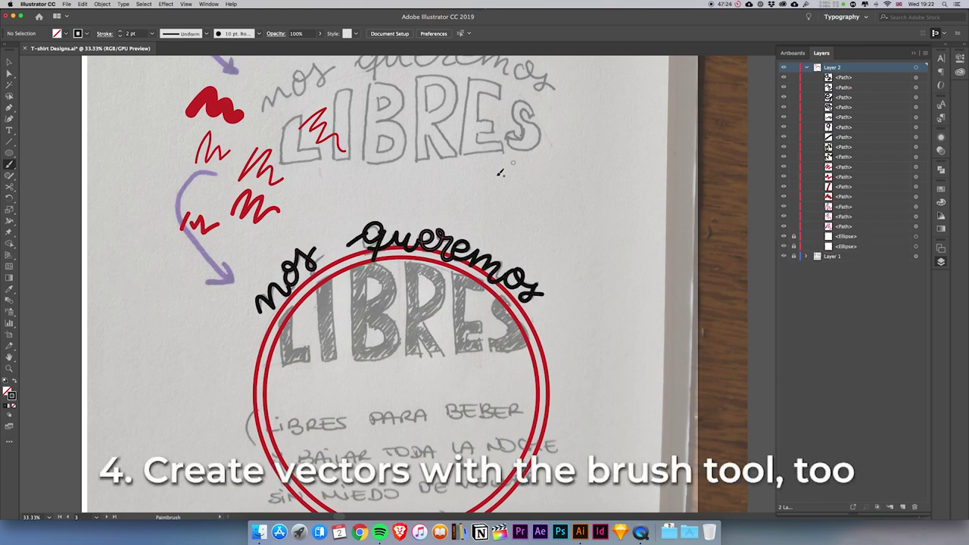
key(a)
click(395, 233)
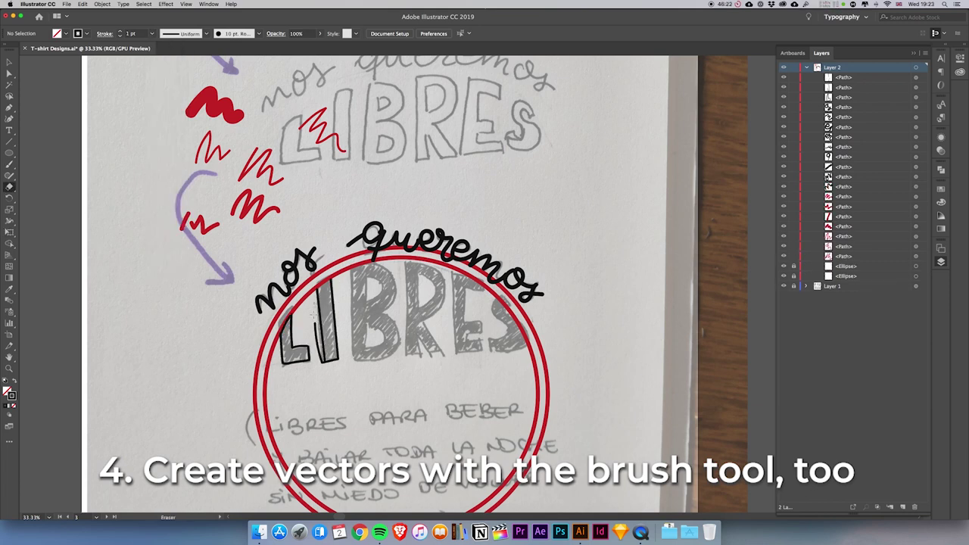
drag(374, 256, 355, 266)
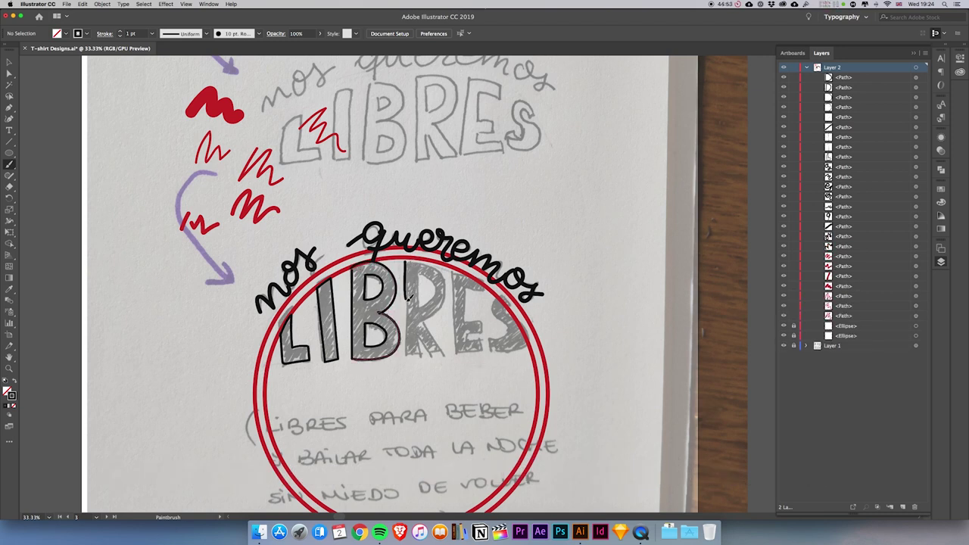
drag(417, 284, 436, 306)
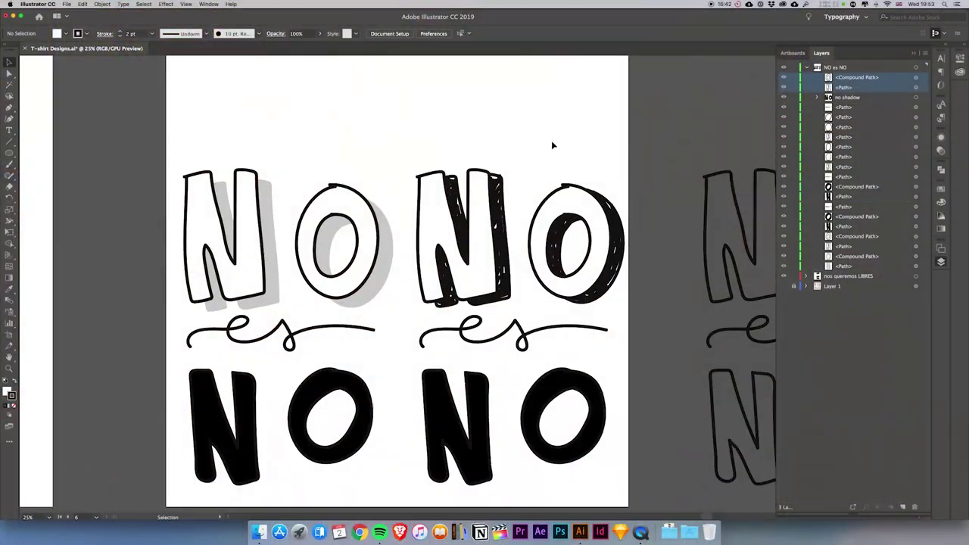
Create outlined front copies of the lower NO and switch to the Add Anchor Point tool
key(ctrl+f)
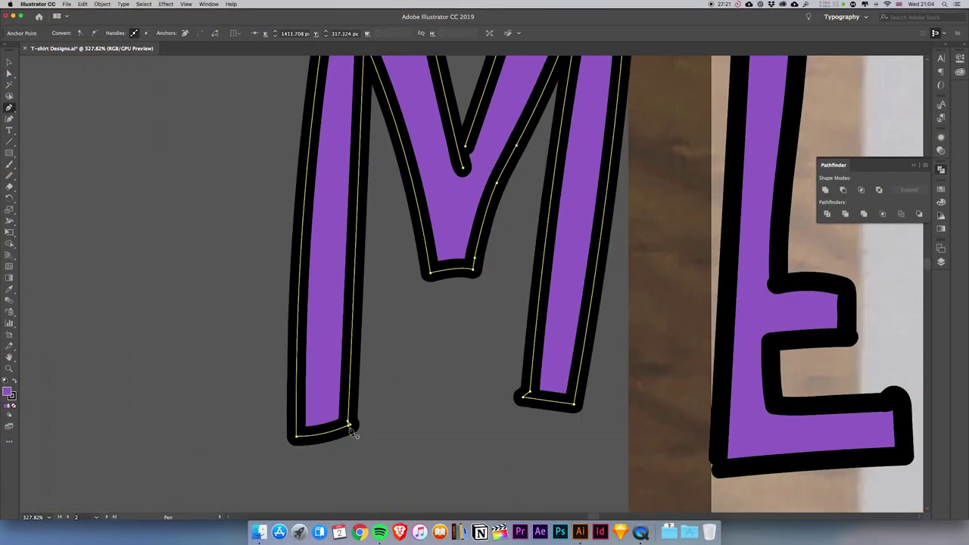
key(plus)
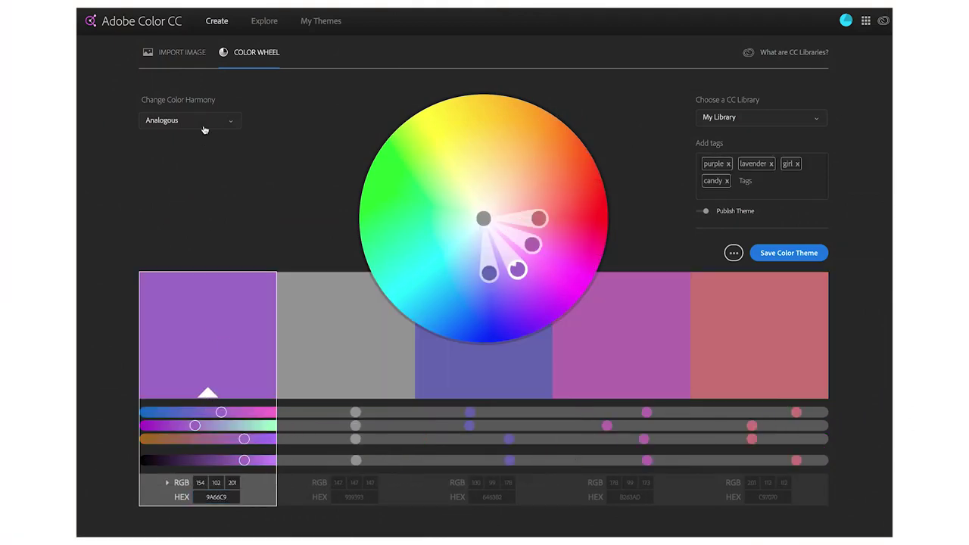
Preview Monochromatic, Triad, Complementary and Compound harmonies on the 9A66C9 base colour
click(203, 125)
click(194, 153)
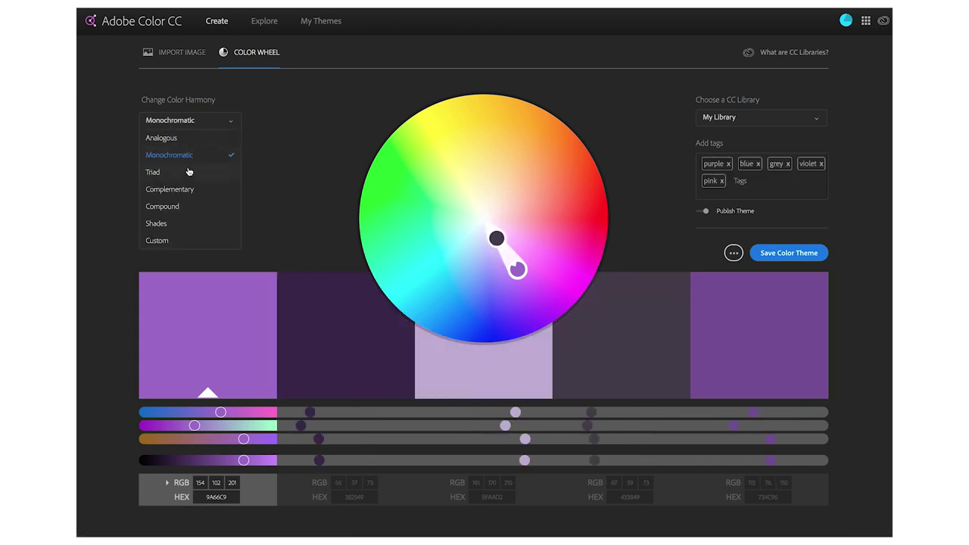
click(189, 172)
click(186, 191)
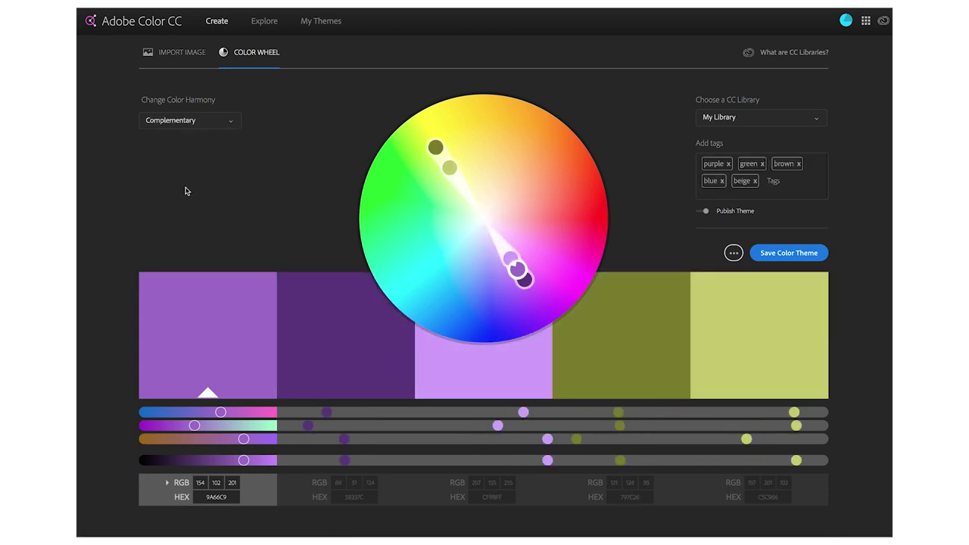
click(189, 207)
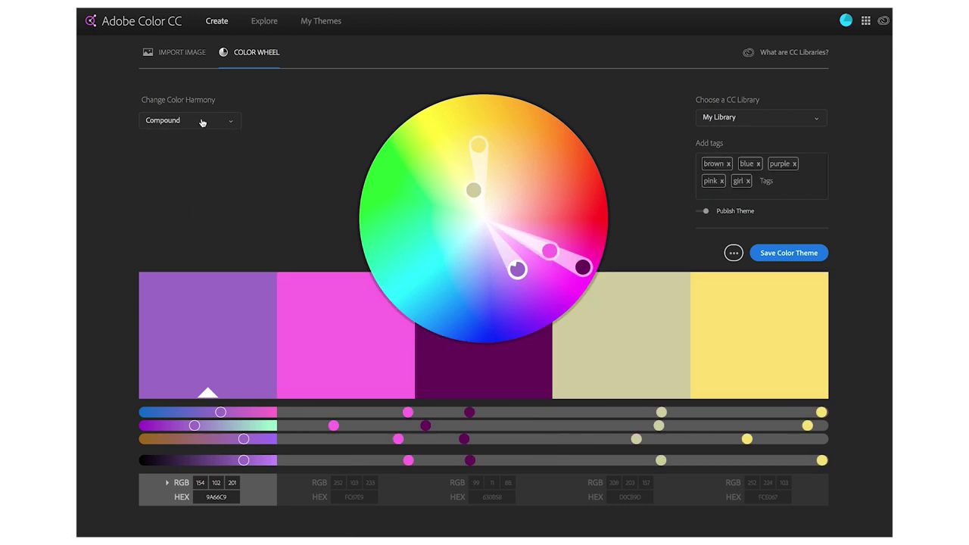
Apply the Shades harmony and save the purple theme to My Library
click(179, 223)
click(734, 254)
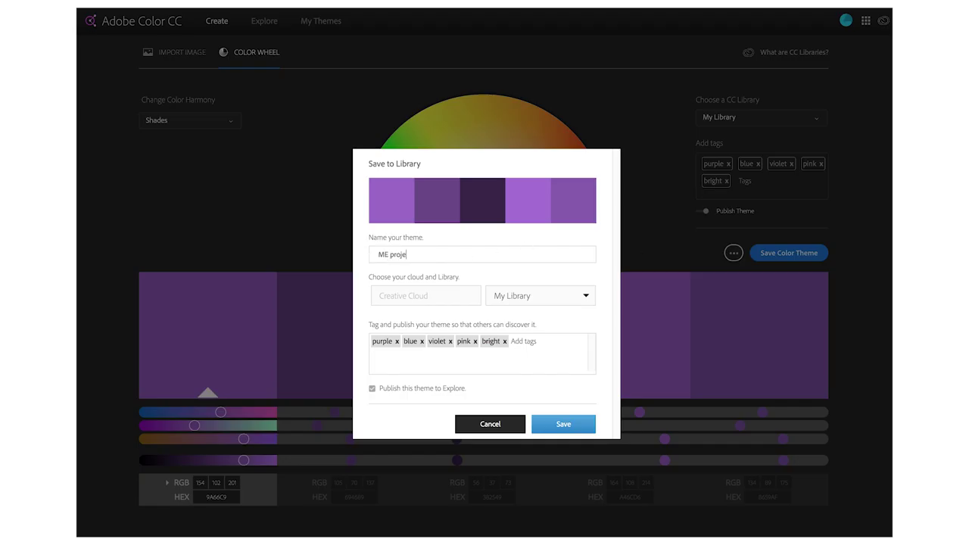
click(563, 424)
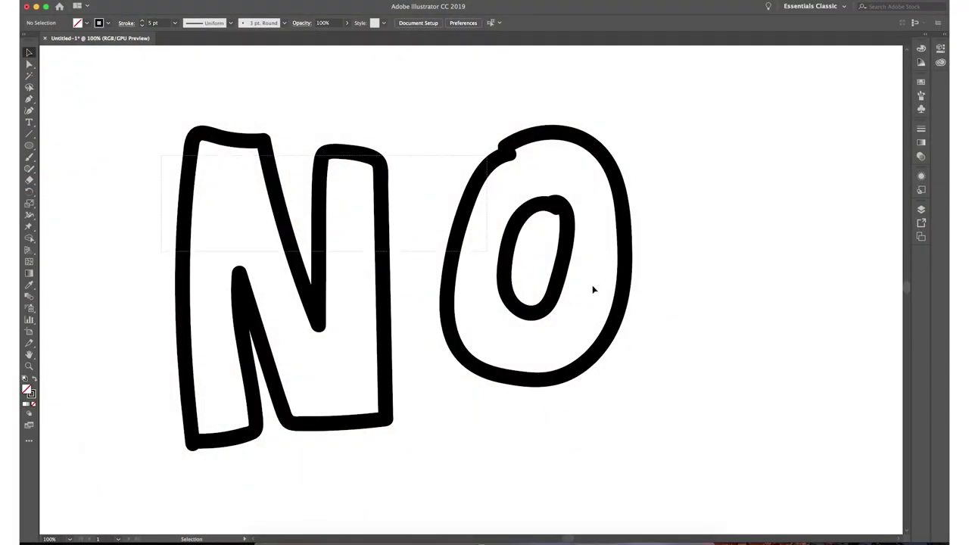
Expand the lettering's appearance and join the O's open path ends at the top
key(super+a)
click(155, 0)
click(165, 99)
drag(165, 99, 313, 132)
key(p)
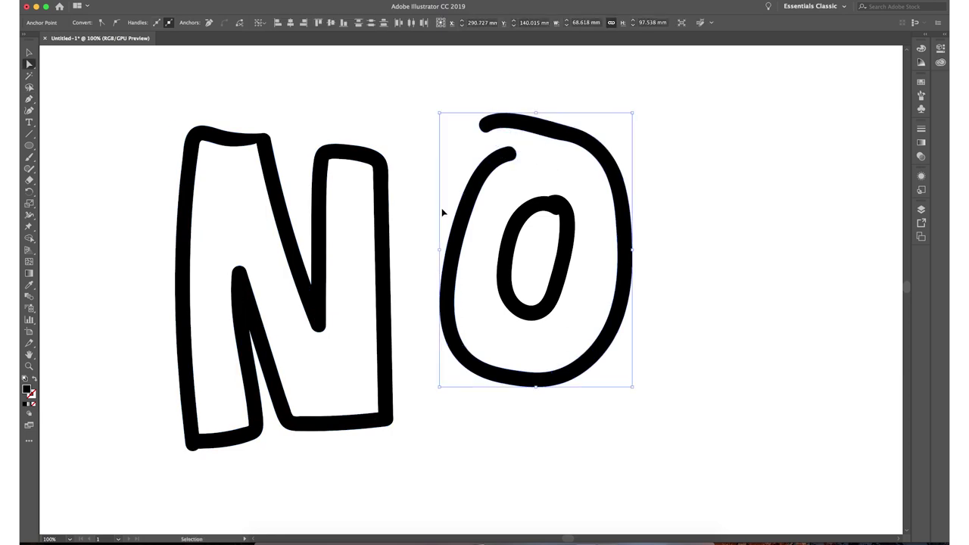
key(super+j)
Draw an unfilled square beside the O with an 18 pt stroke
key(m)
drag(690, 206, 836, 351)
key(shift+x)
click(175, 23)
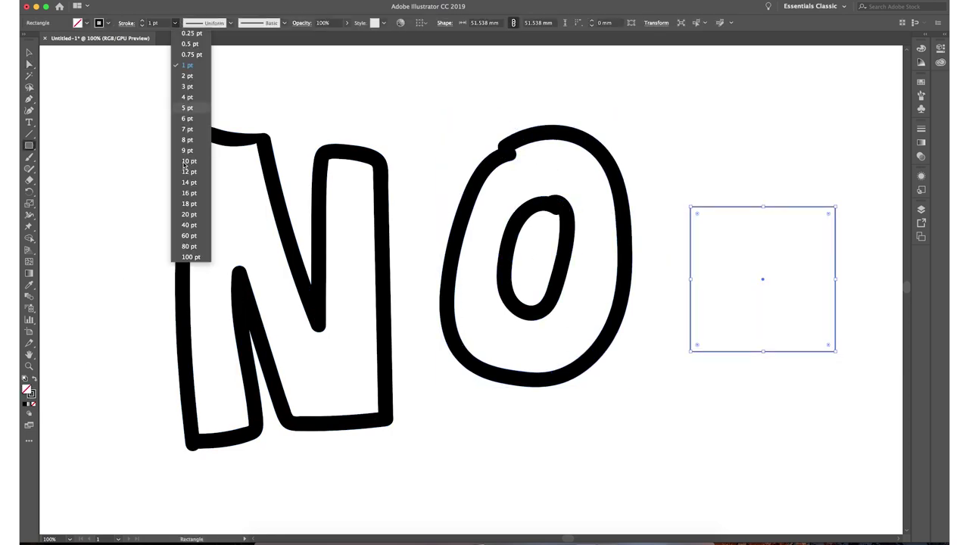
click(188, 203)
key(v)
click(783, 186)
Expand the square's stroke into a shape and select the inner top-right anchor
key(super+equal)
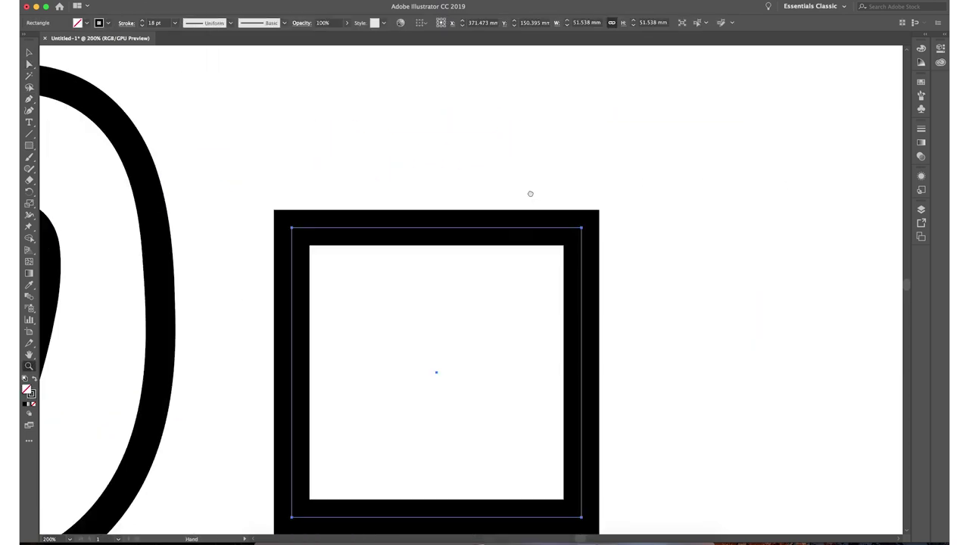
click(163, 90)
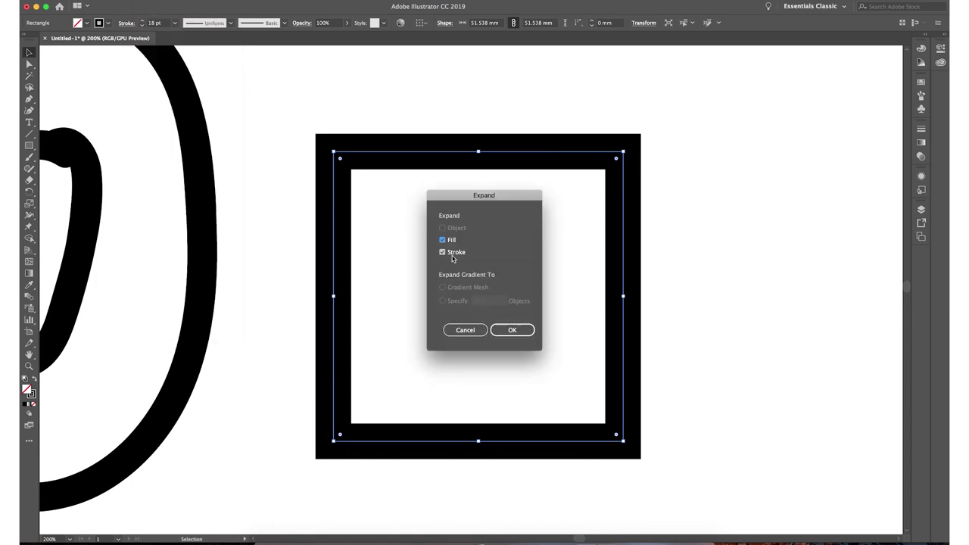
click(605, 171)
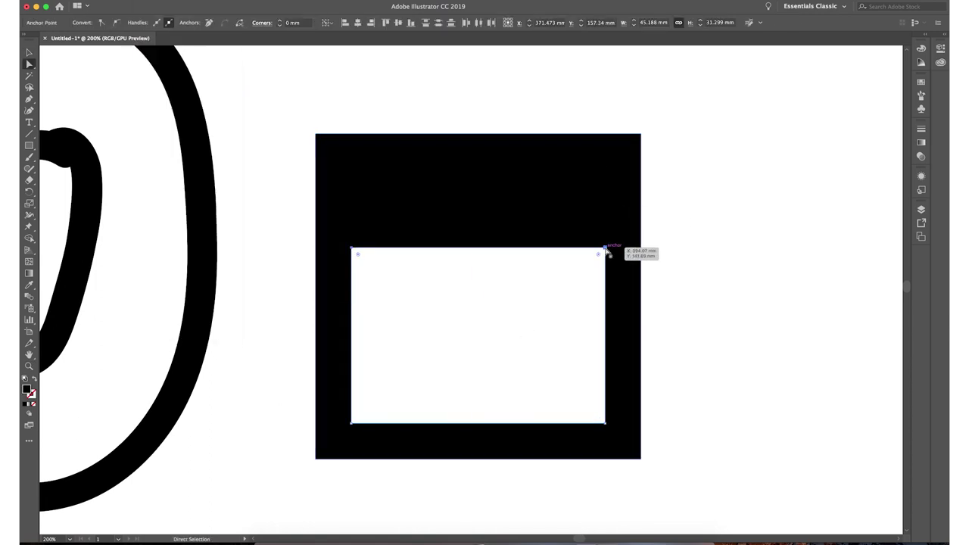